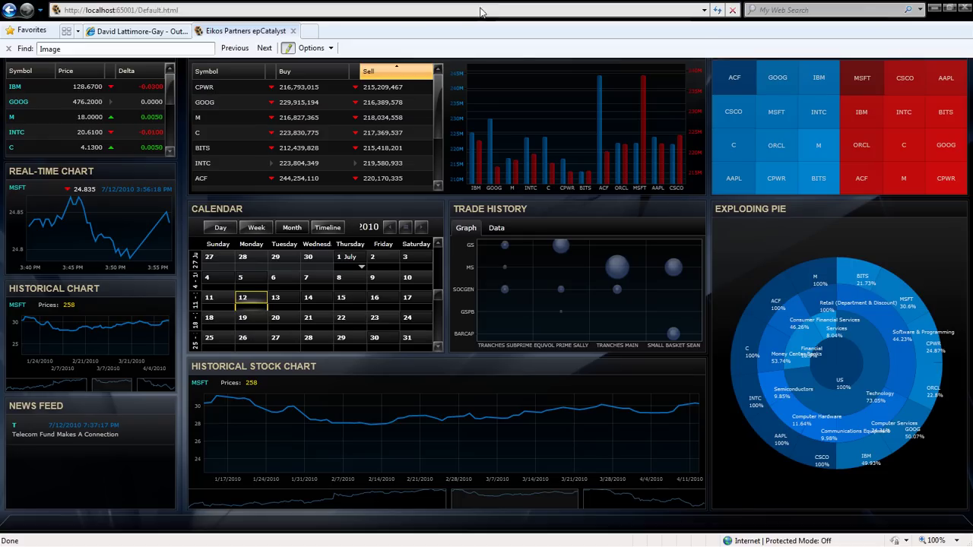
# Narrow the Position Details widget from its inner edge and place the Kaazing Status widget from the gallery in the freed space
pyautogui.moveTo(505, 8)
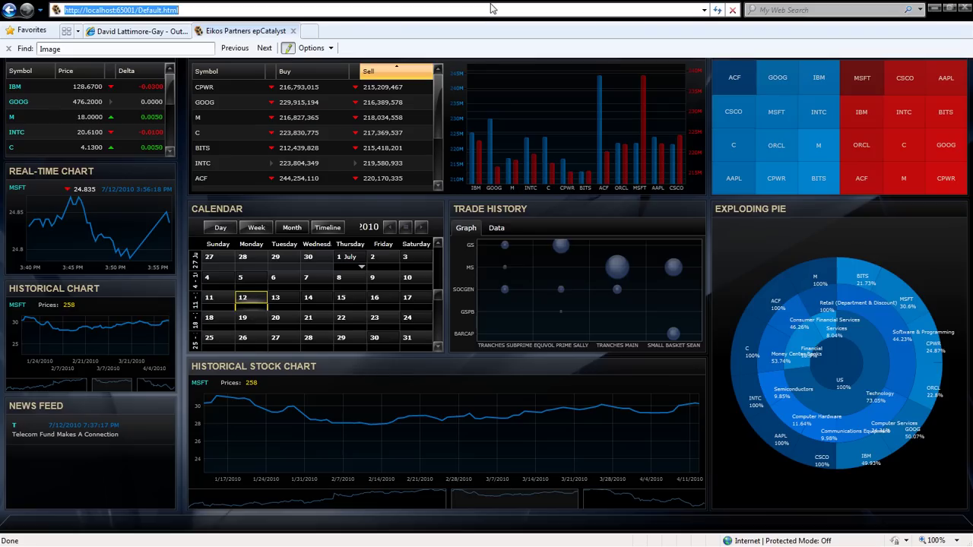
pyautogui.click(497, 74)
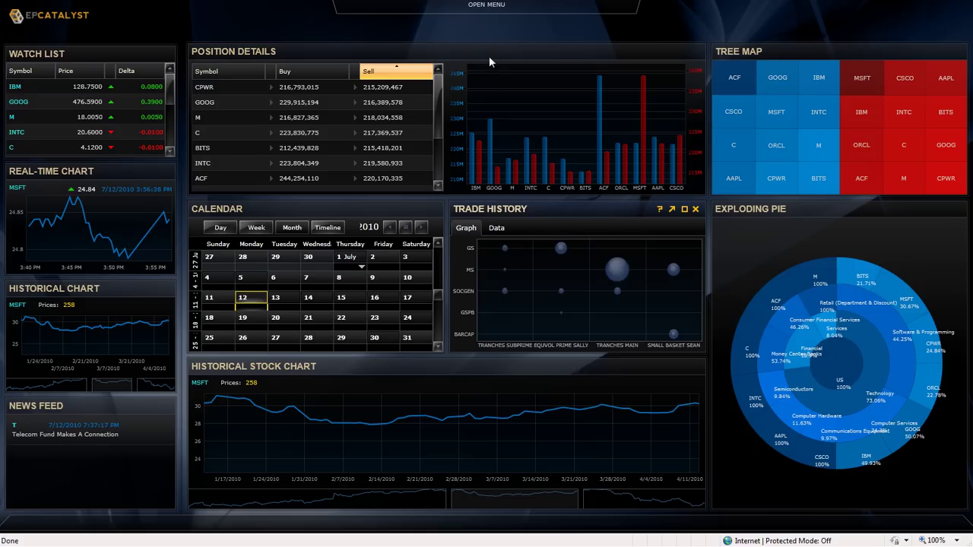
pyautogui.click(485, 8)
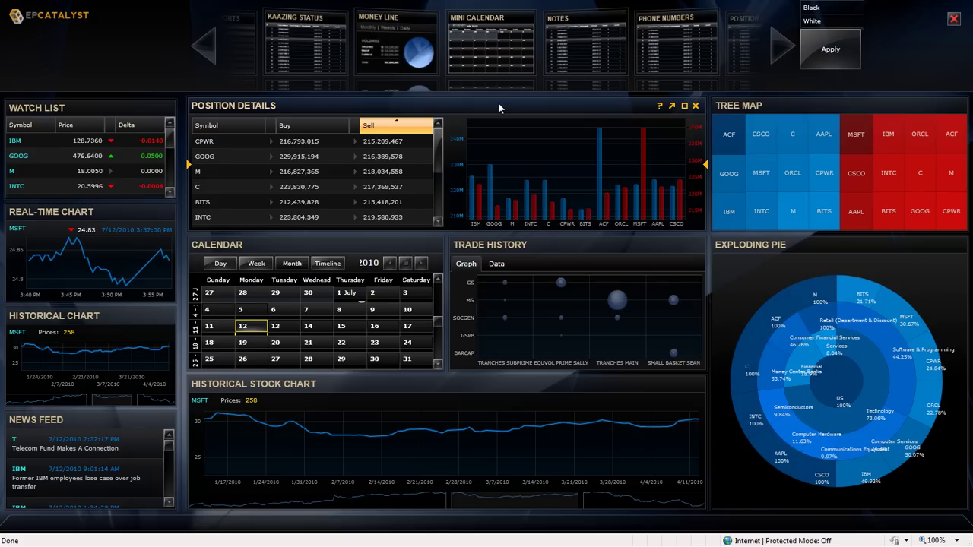
pyautogui.click(190, 165)
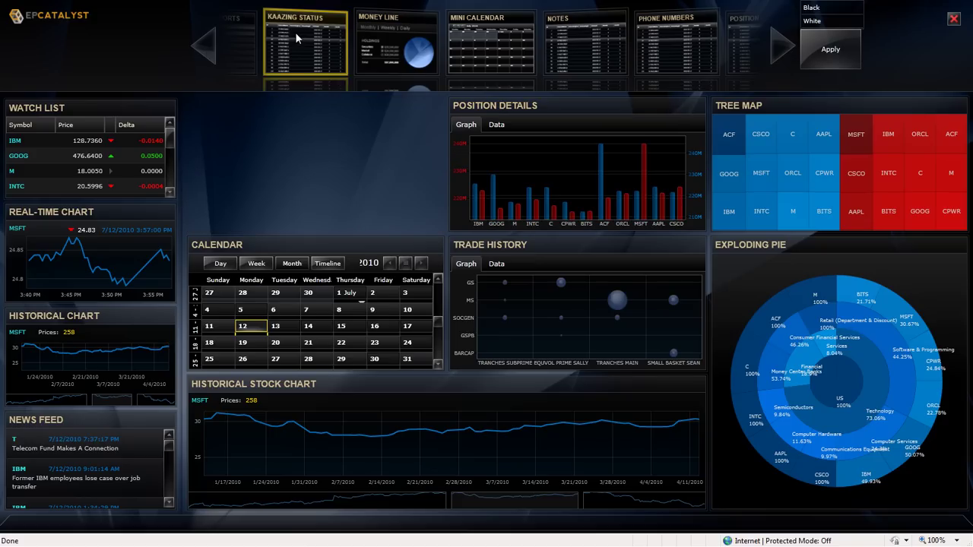
pyautogui.moveTo(300, 94); pyautogui.dragTo(343, 194)
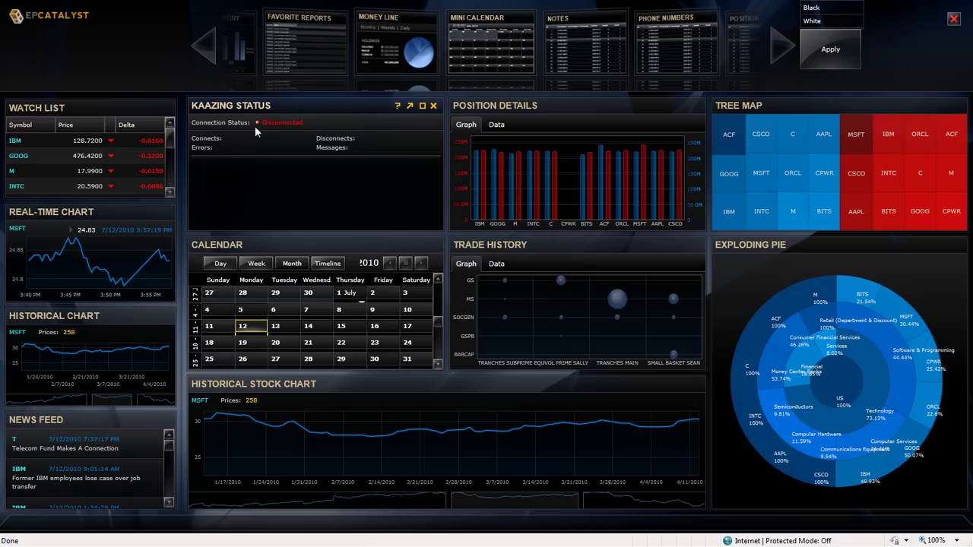
# Remove the Calendar widget, put the Chat widget from the gallery in its place, and close the gallery
pyautogui.moveTo(342, 255)
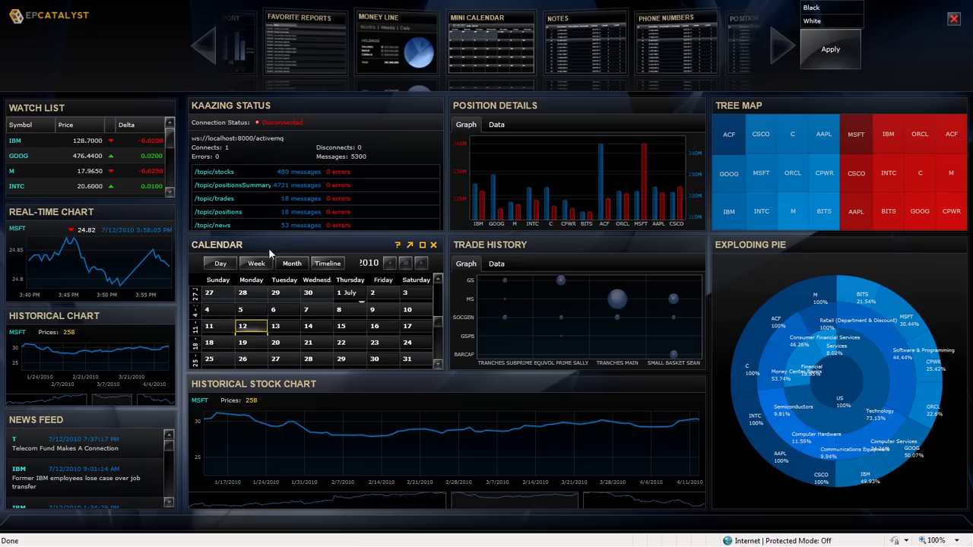
pyautogui.click(434, 246)
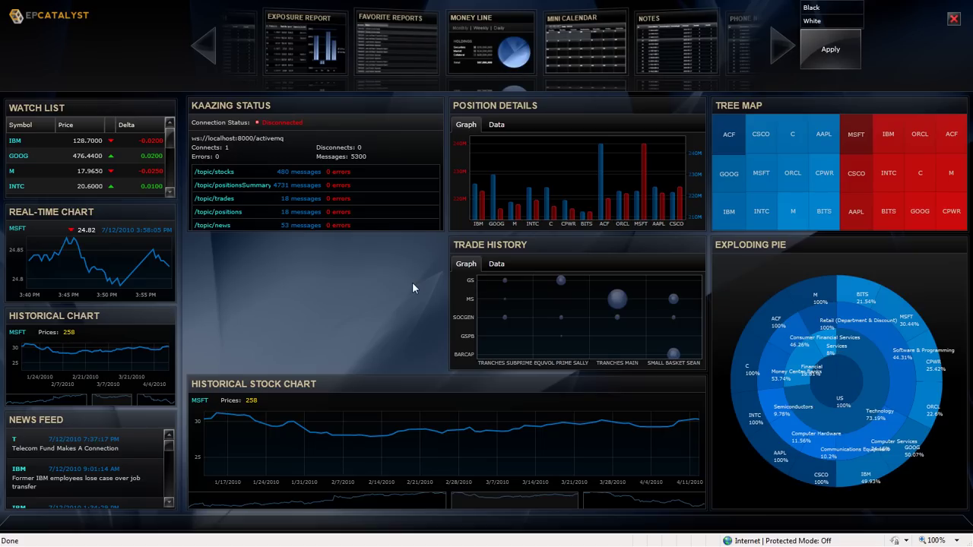
pyautogui.click(200, 50)
pyautogui.click(200, 46)
pyautogui.click(199, 45)
pyautogui.moveTo(397, 18); pyautogui.dragTo(299, 275)
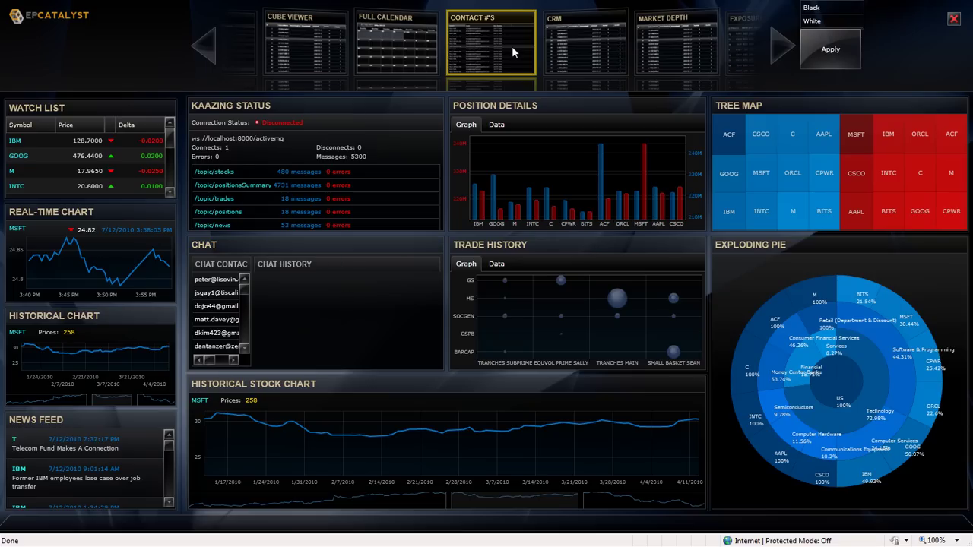
pyautogui.click(954, 21)
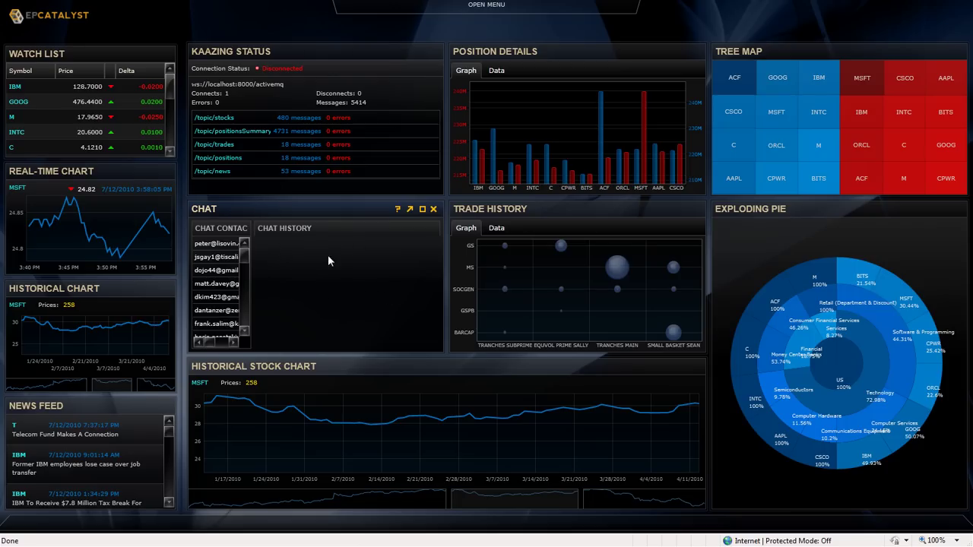
# Maximize the Chat widget, open conversations with one individual contact and the Eikos Partners contact, and restore the widget's size
pyautogui.click(422, 211)
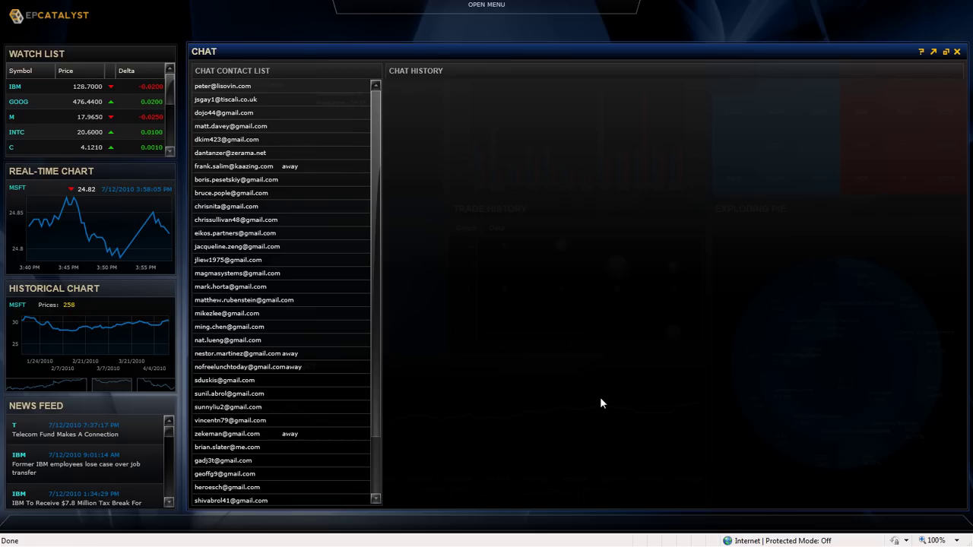
pyautogui.click(240, 195)
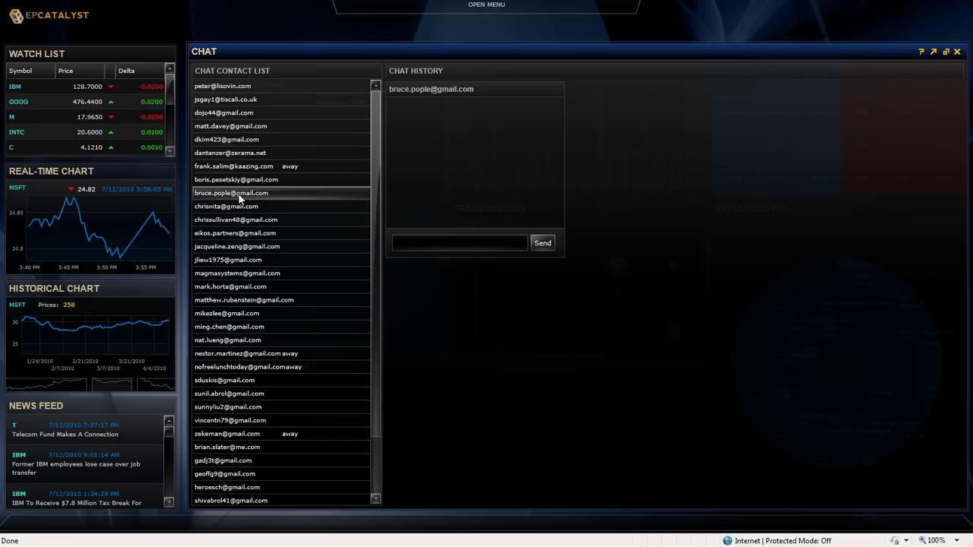
pyautogui.click(405, 245)
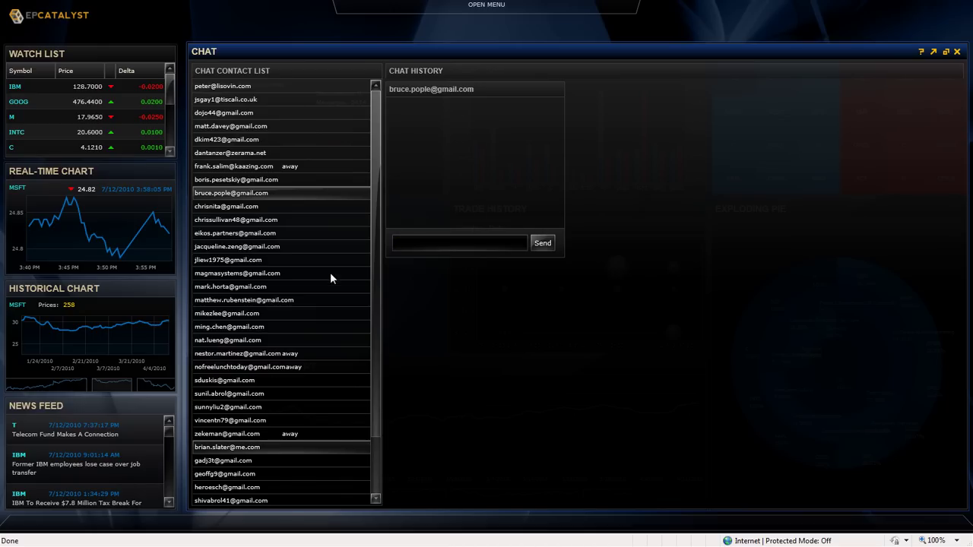
pyautogui.click(228, 235)
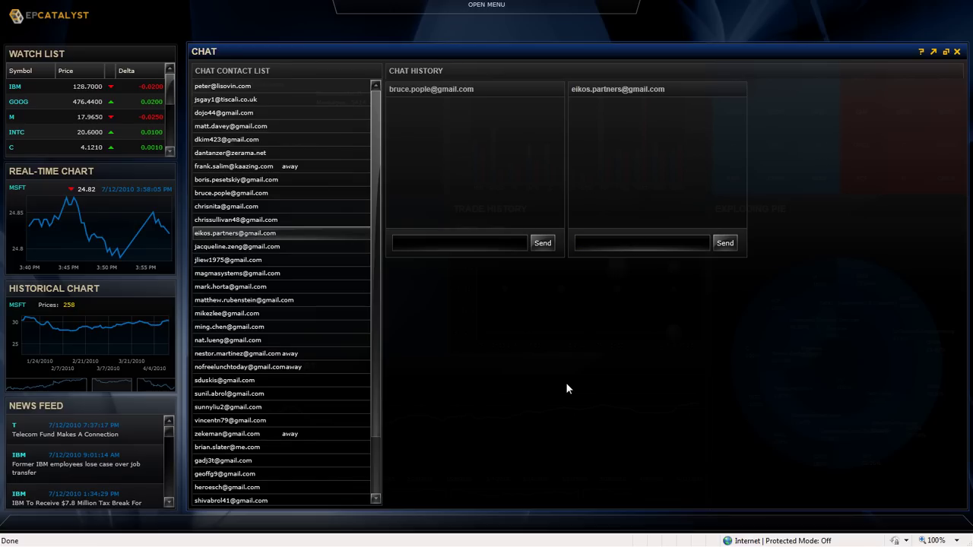
pyautogui.click(945, 54)
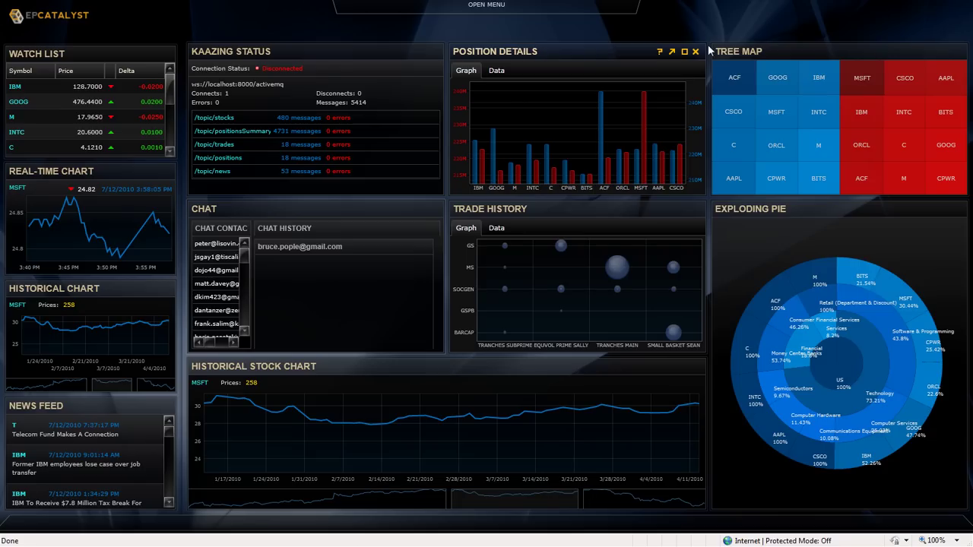
# View the Position Details table and chart at maximized size, and restore the widget
pyautogui.click(684, 52)
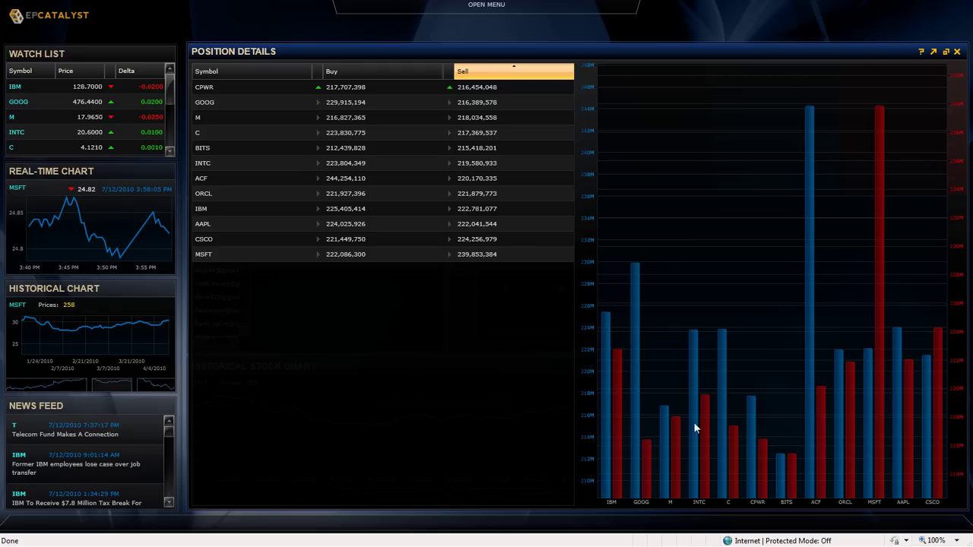
pyautogui.click(946, 53)
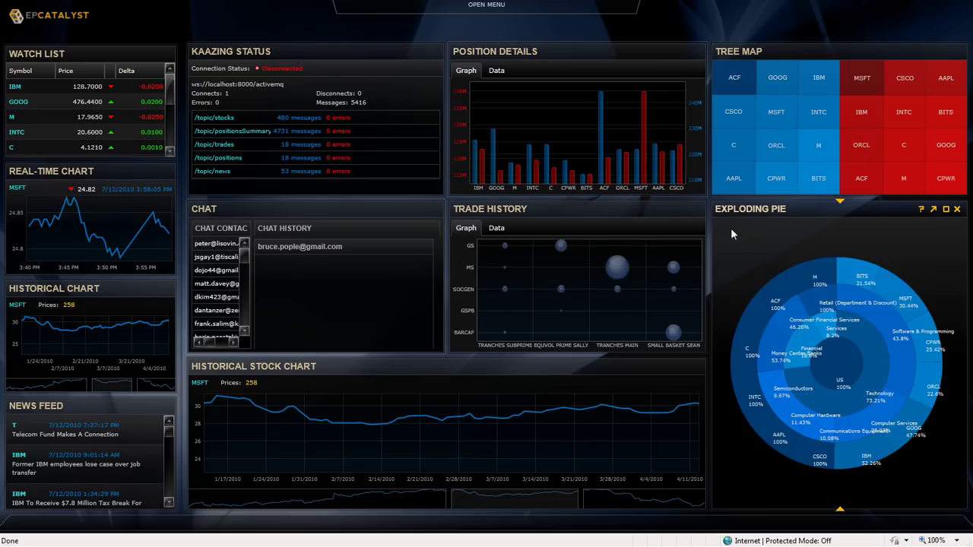
# Maximize the Exploding Pie widget, set its measure to SellQuantity, and group it by the SecurityClass dimension
pyautogui.click(946, 210)
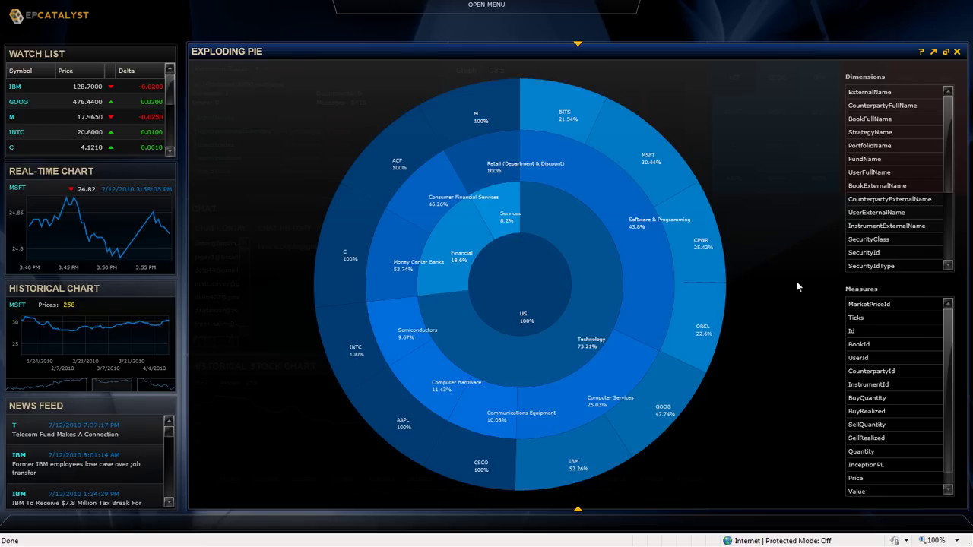
pyautogui.click(868, 413)
pyautogui.click(869, 426)
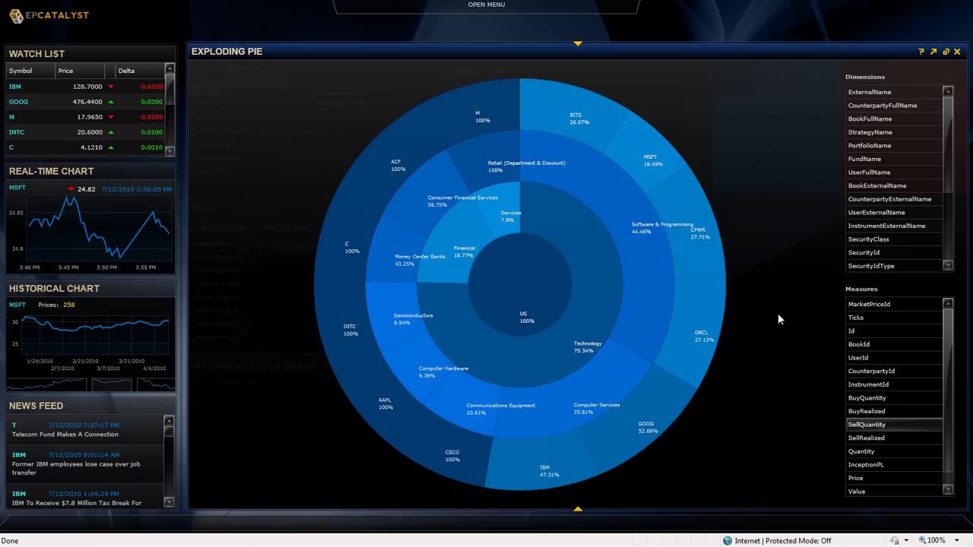
pyautogui.click(874, 239)
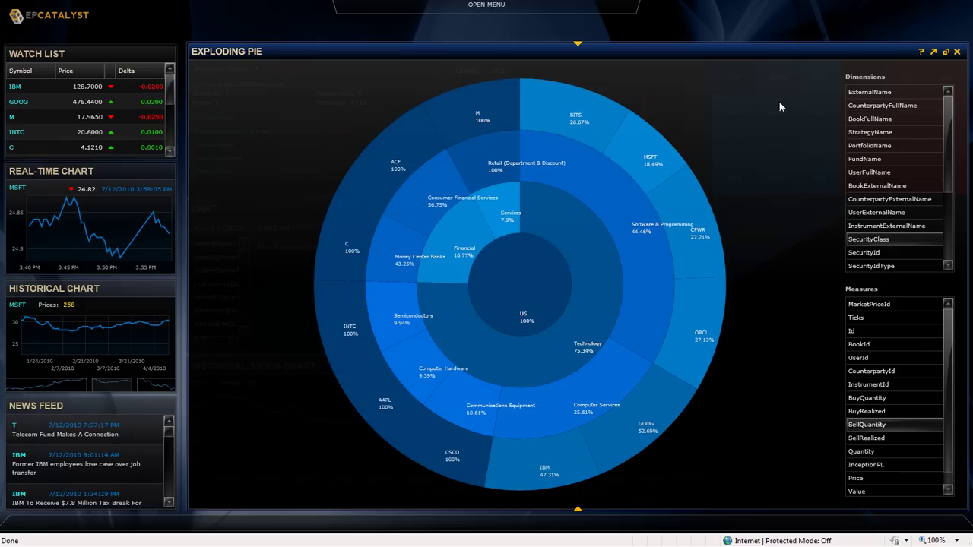
pyautogui.click(867, 240)
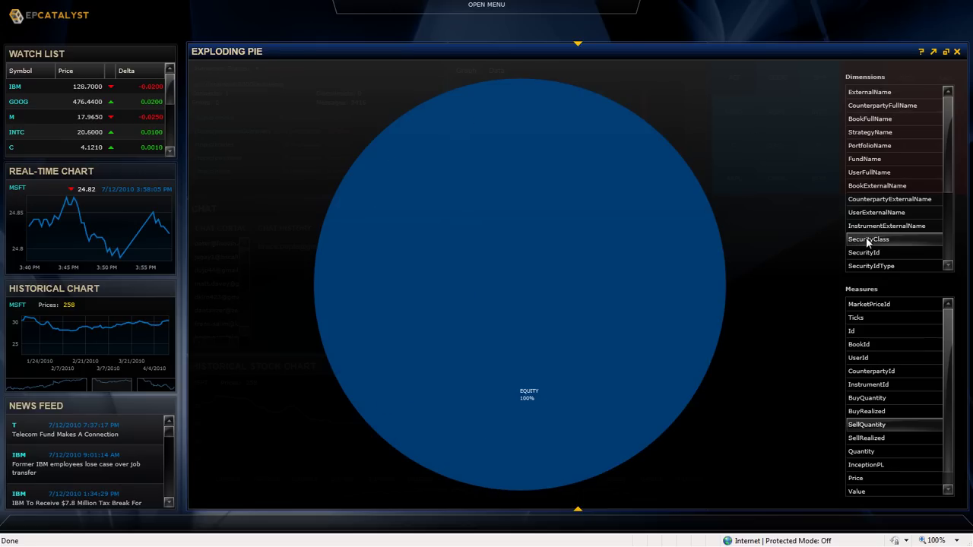
# Try breaking the SecurityClass pie down by UserFullName, and remove that dimension again
pyautogui.click(870, 173)
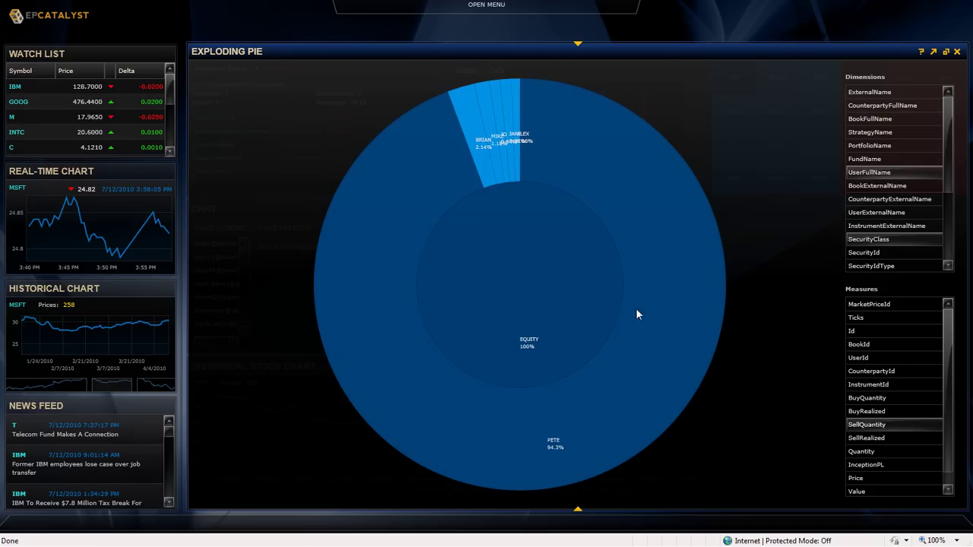
pyautogui.moveTo(575, 453)
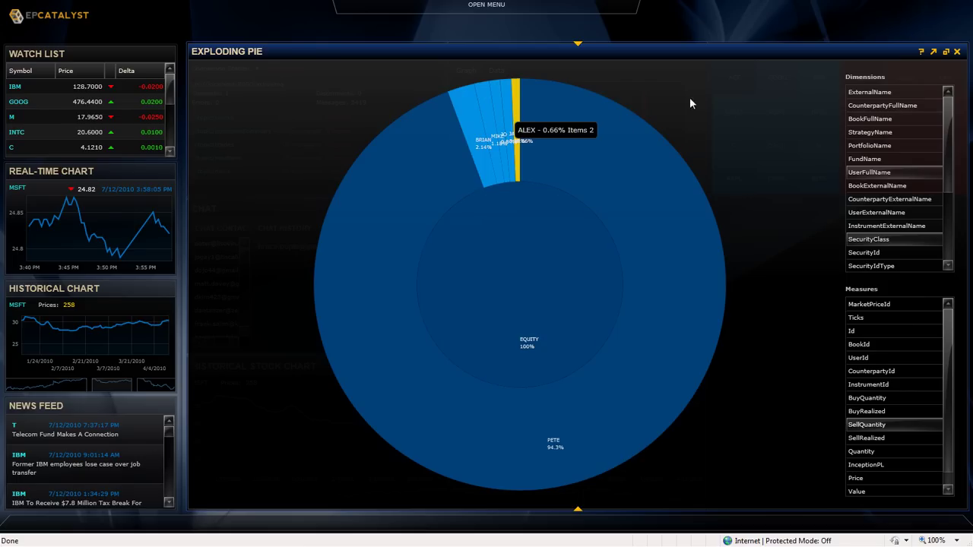
pyautogui.click(880, 174)
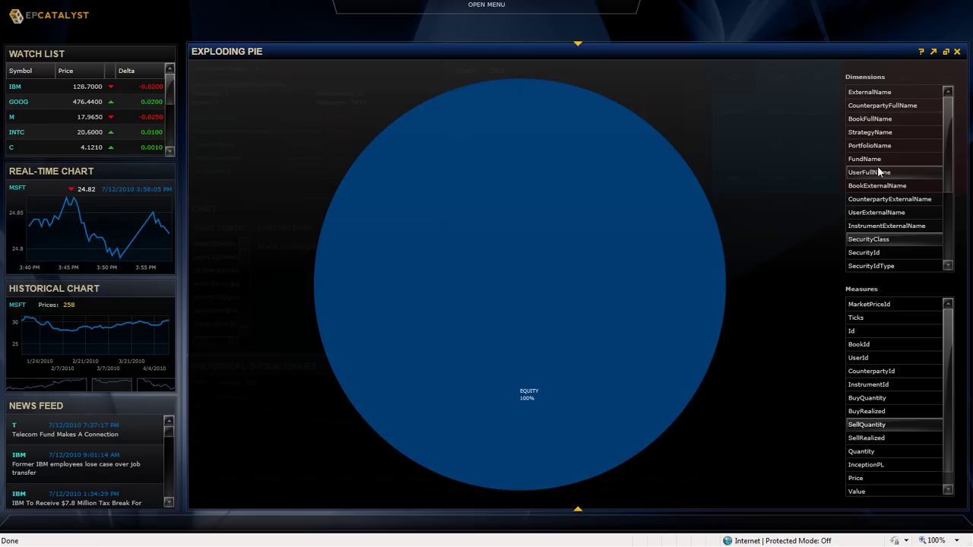
pyautogui.click(880, 161)
pyautogui.click(879, 162)
# Add PortfolioName, BookFullName and UserFullName as further ring levels of the pie, leaving out FundName and ExternalName
pyautogui.click(876, 147)
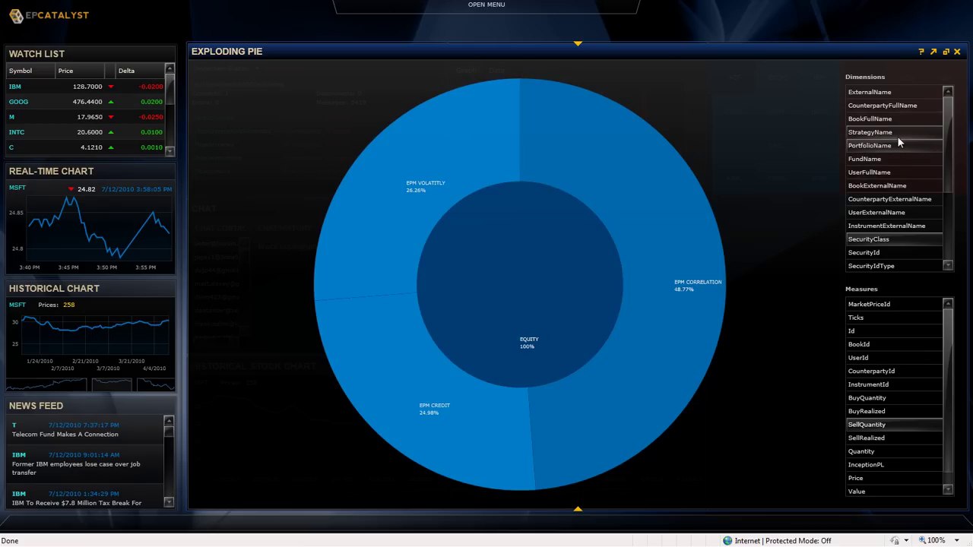
pyautogui.click(881, 162)
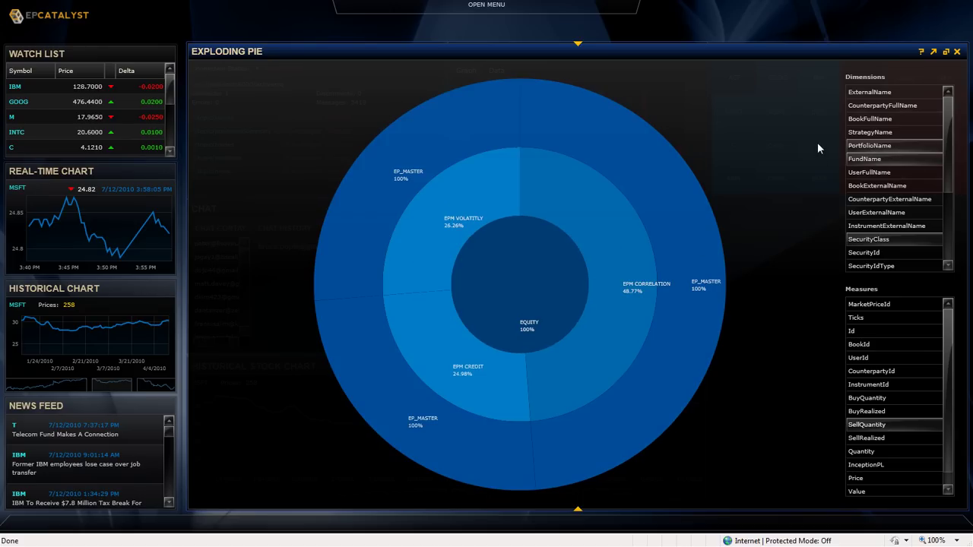
pyautogui.click(865, 161)
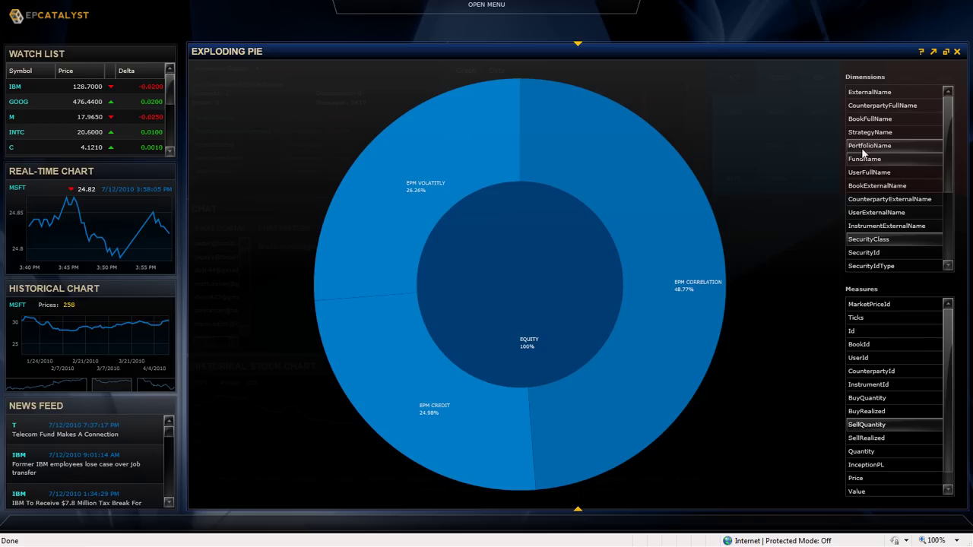
pyautogui.click(865, 144)
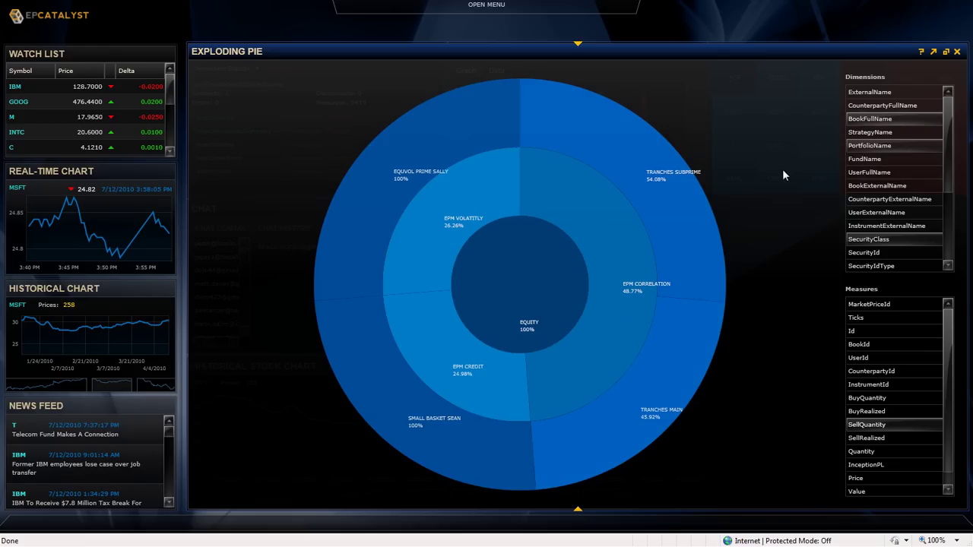
pyautogui.click(859, 95)
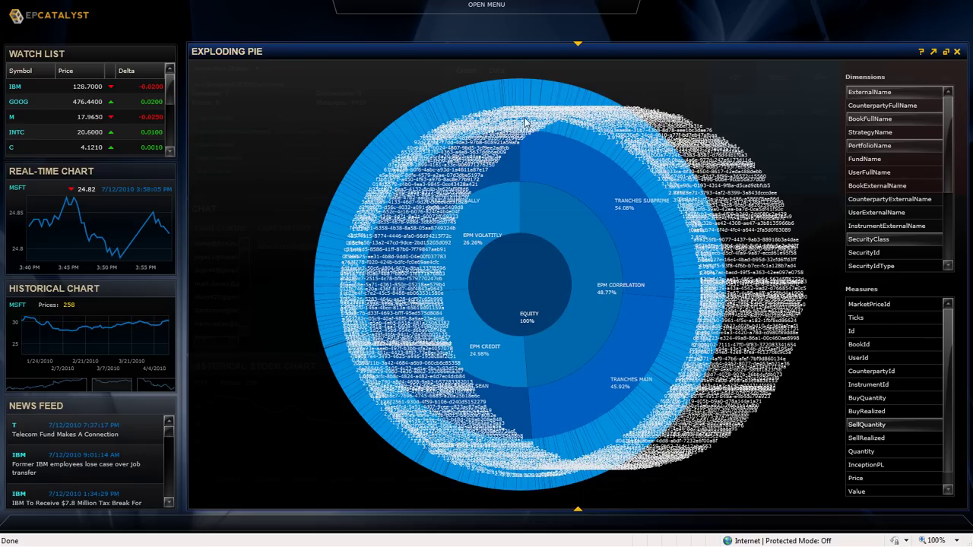
pyautogui.click(886, 94)
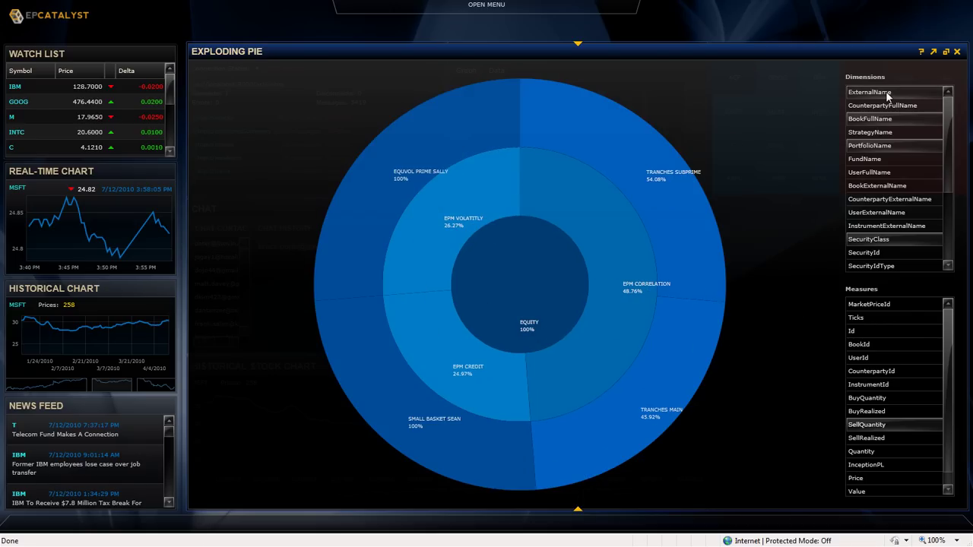
pyautogui.click(869, 172)
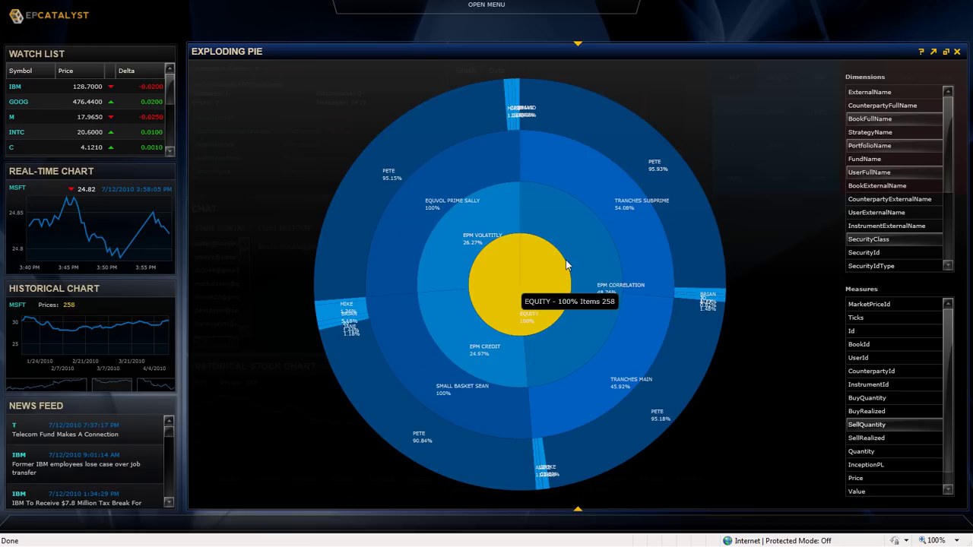
# Drill into the pie's EPM VOLATITLY segment to examine its breakdown, return to the whole pie, and restore the widget's size
pyautogui.moveTo(572, 278)
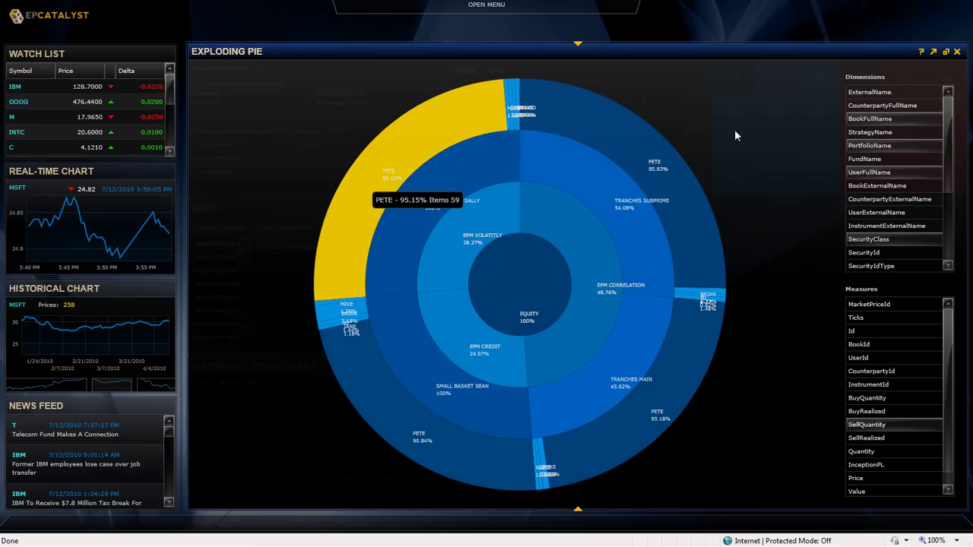
pyautogui.click(468, 234)
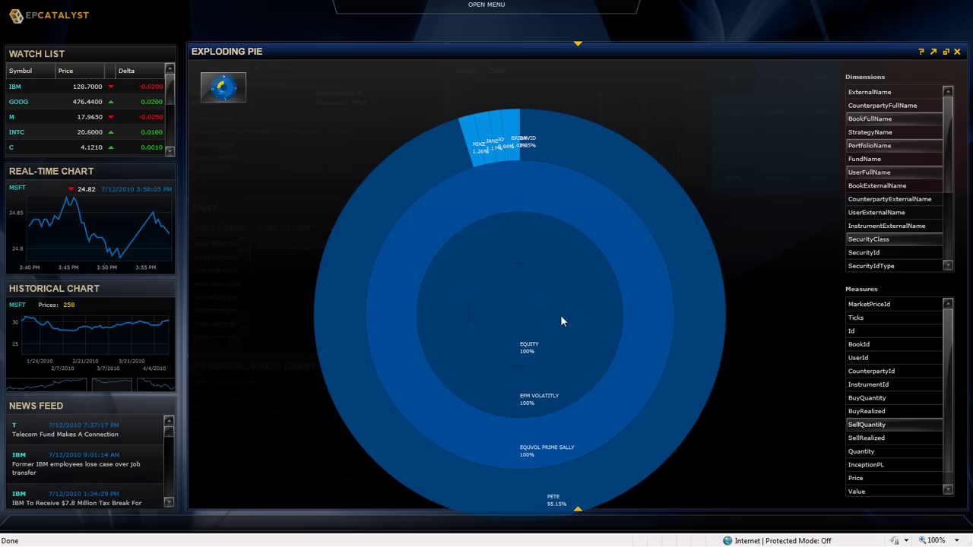
pyautogui.moveTo(561, 321)
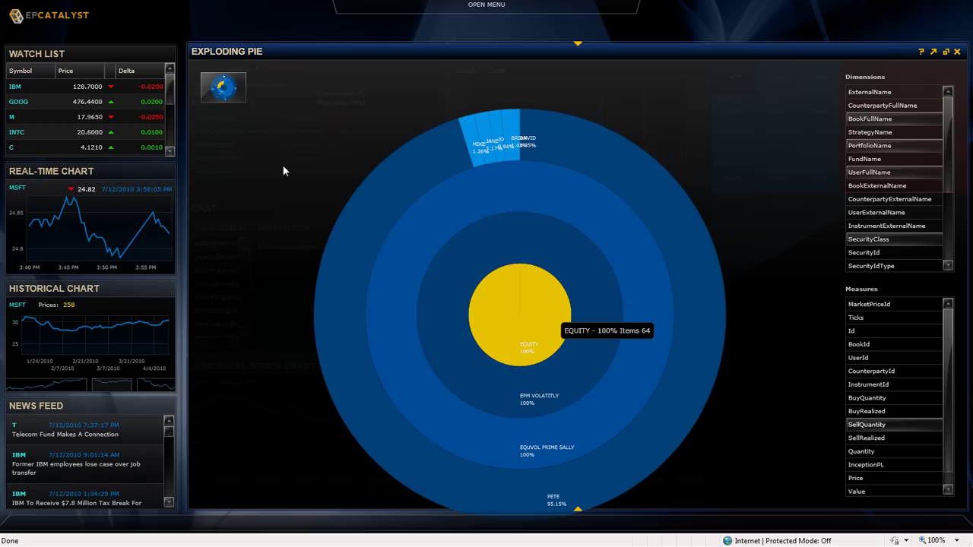
pyautogui.click(226, 91)
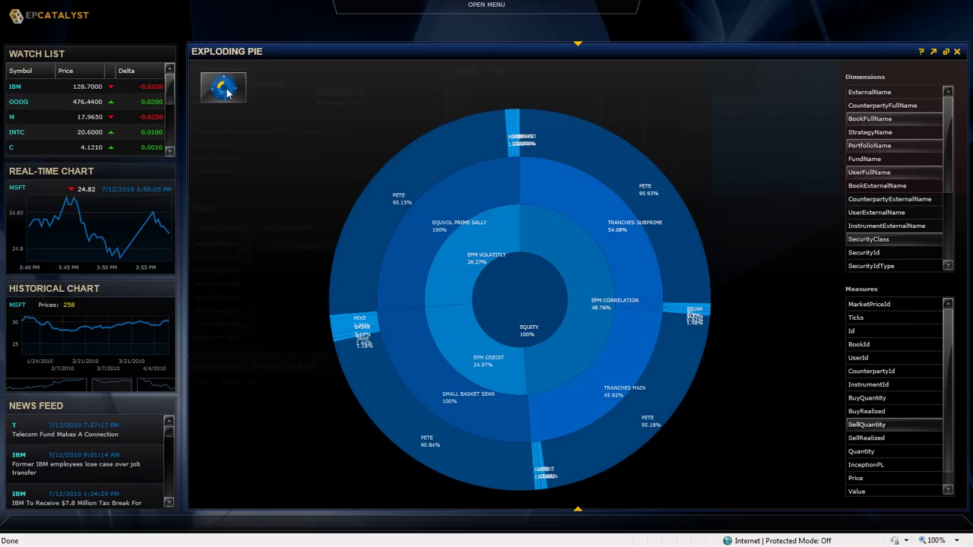
pyautogui.click(945, 52)
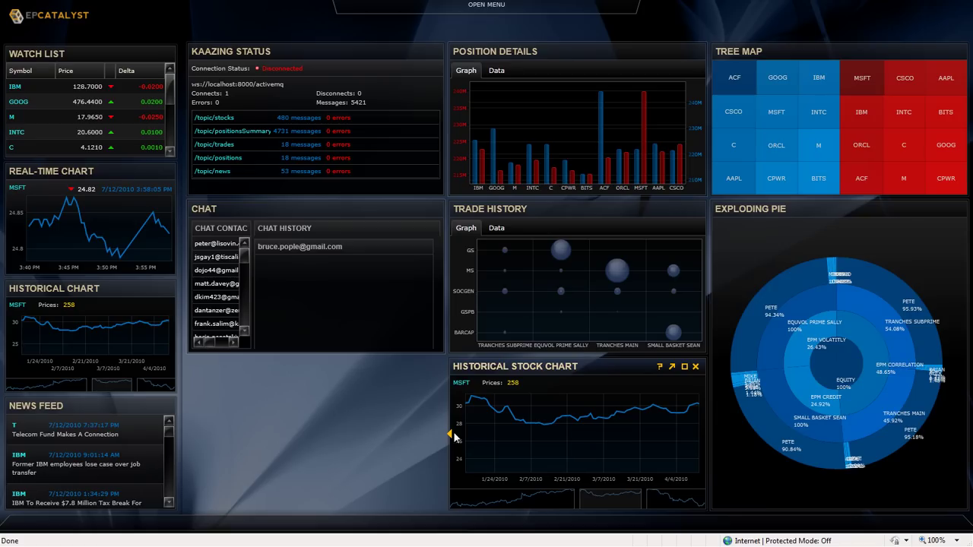
# Extend the Chat widget down one row, free its upper row, and move the Tree Map into the gap below Kaazing Status
pyautogui.click(315, 355)
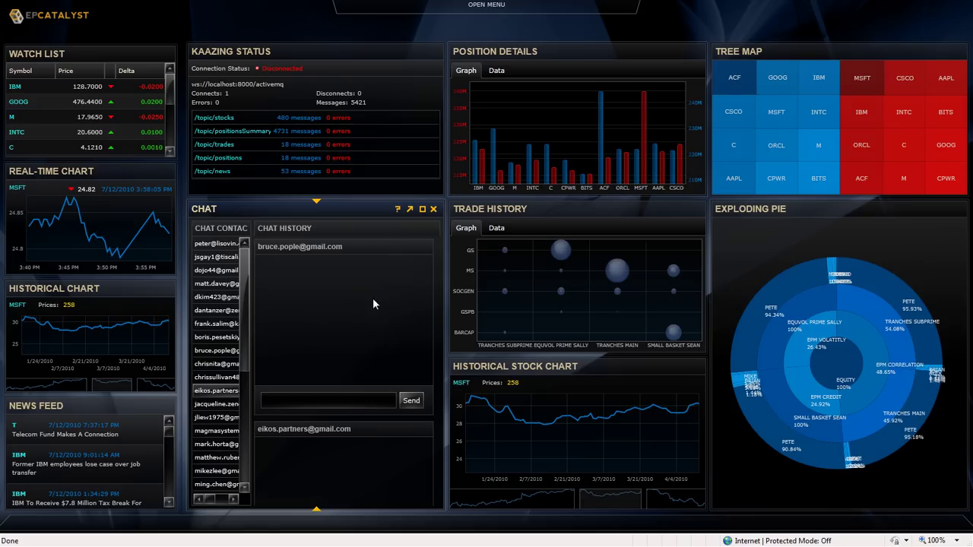
pyautogui.click(315, 201)
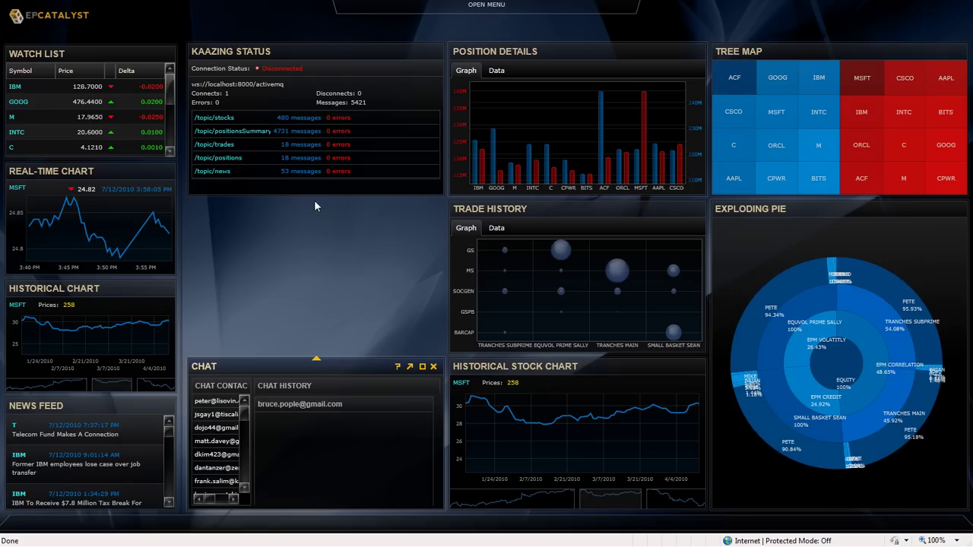
pyautogui.moveTo(848, 48)
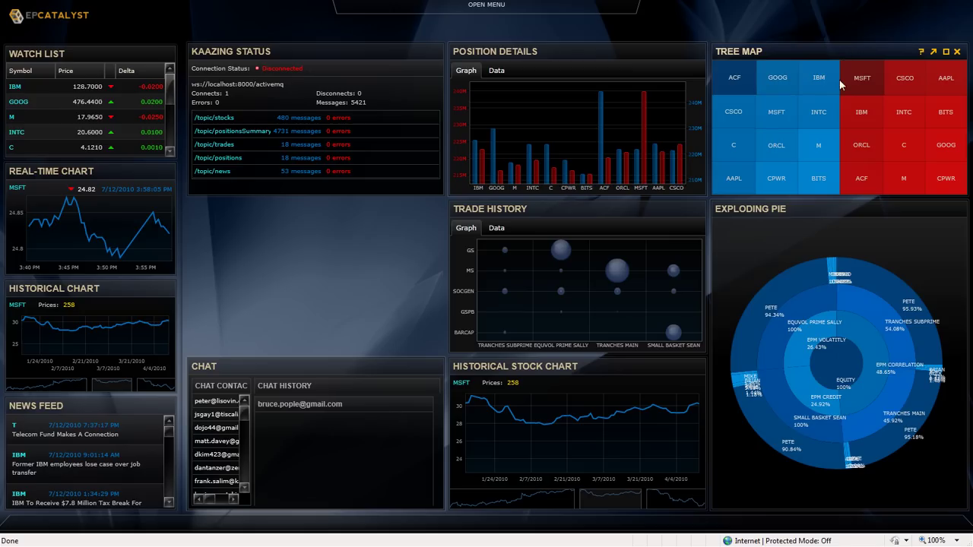
pyautogui.moveTo(836, 91)
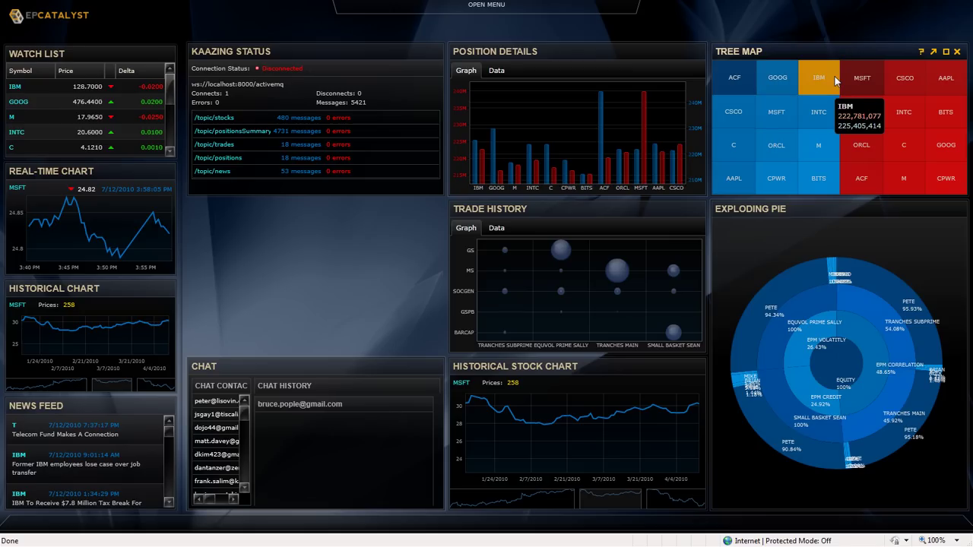
pyautogui.moveTo(830, 46); pyautogui.dragTo(300, 238)
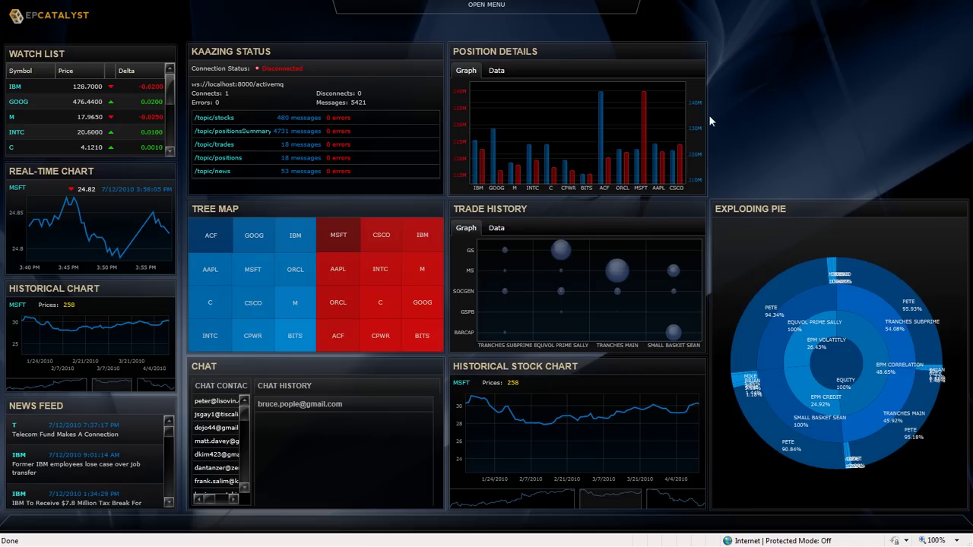
# Widen the Position Details widget into the space vacated by the Tree Map, and select GOOG in the Watch List
pyautogui.moveTo(620, 114)
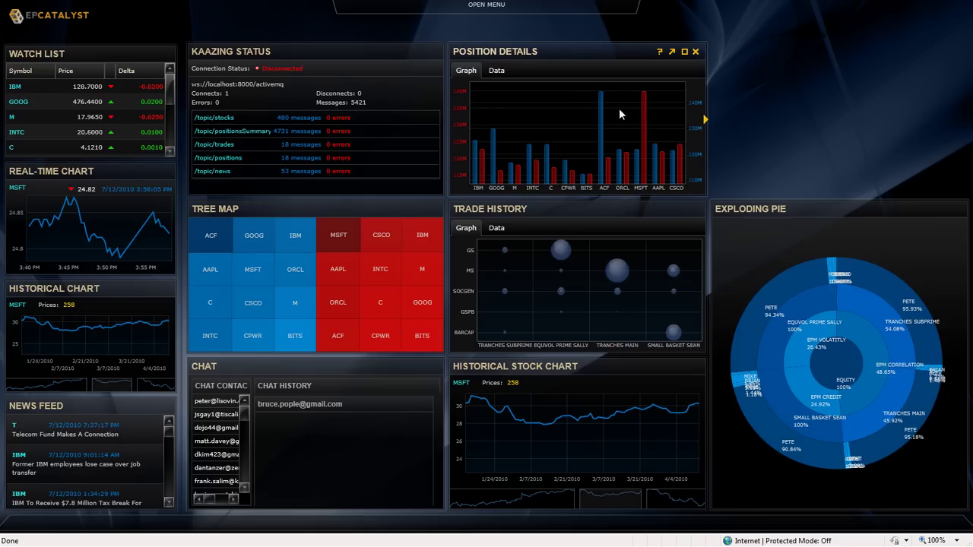
pyautogui.click(705, 121)
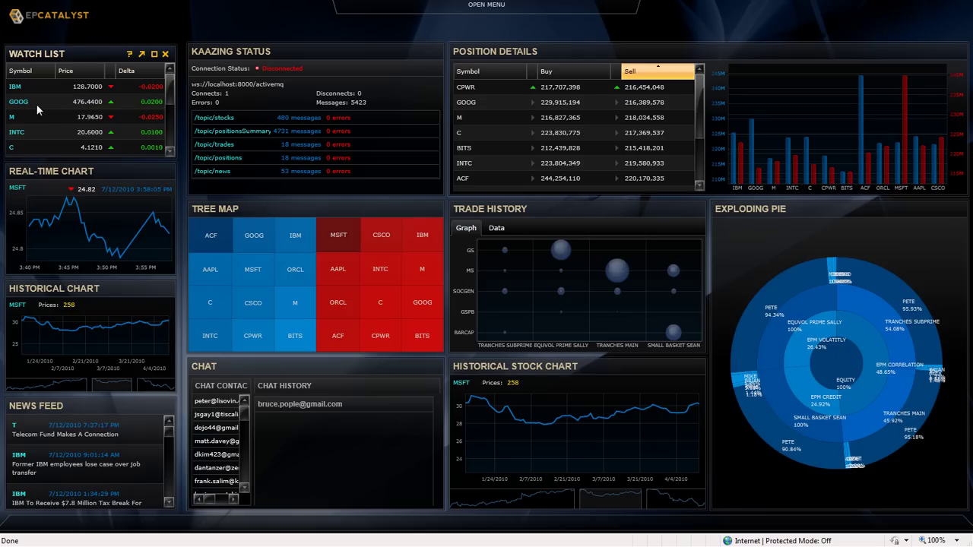
pyautogui.click(36, 101)
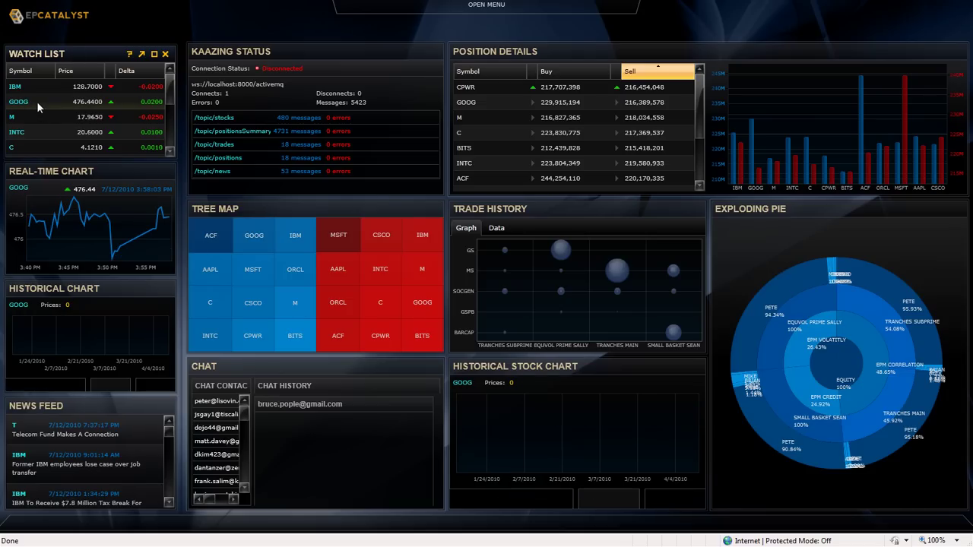